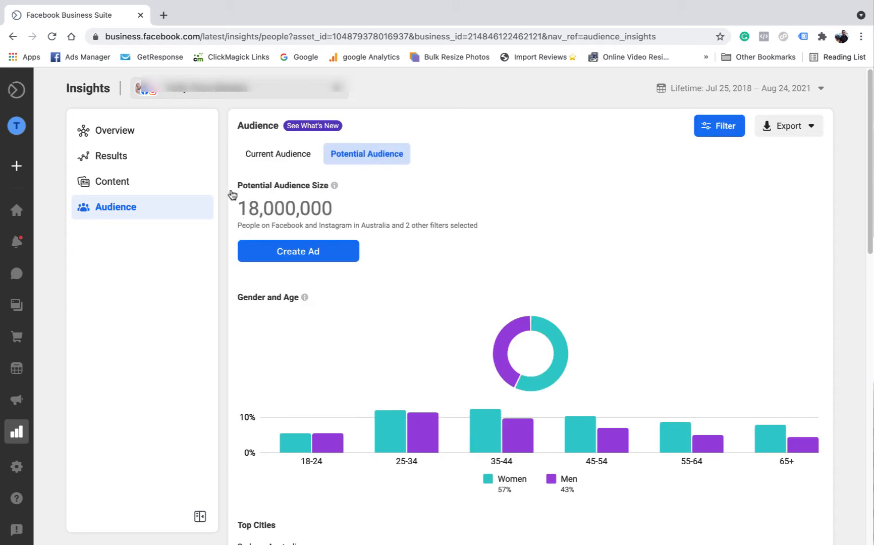
Examine the potential audience's gender and age split, top cities, top countries and top pages in the audience insights
scroll(463, 268, down, 1)
scroll(462, 268, down, 10)
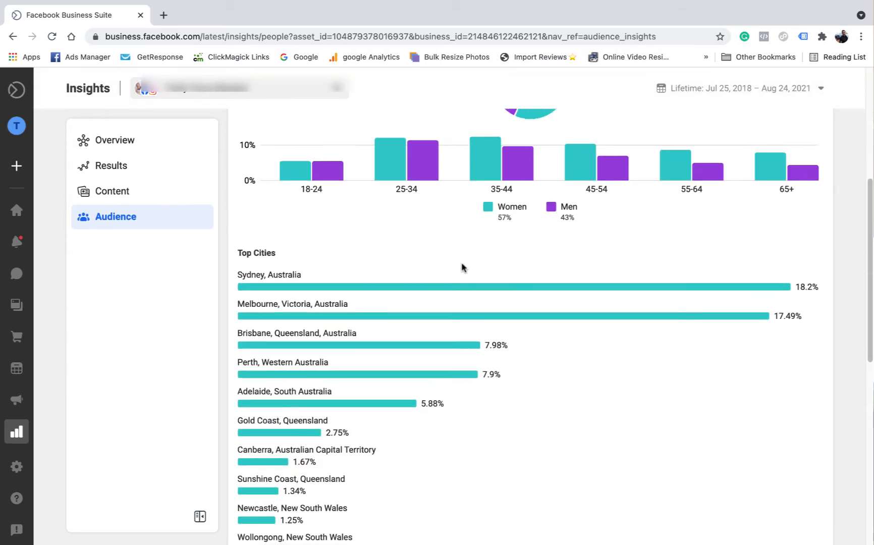
scroll(462, 269, down, 4)
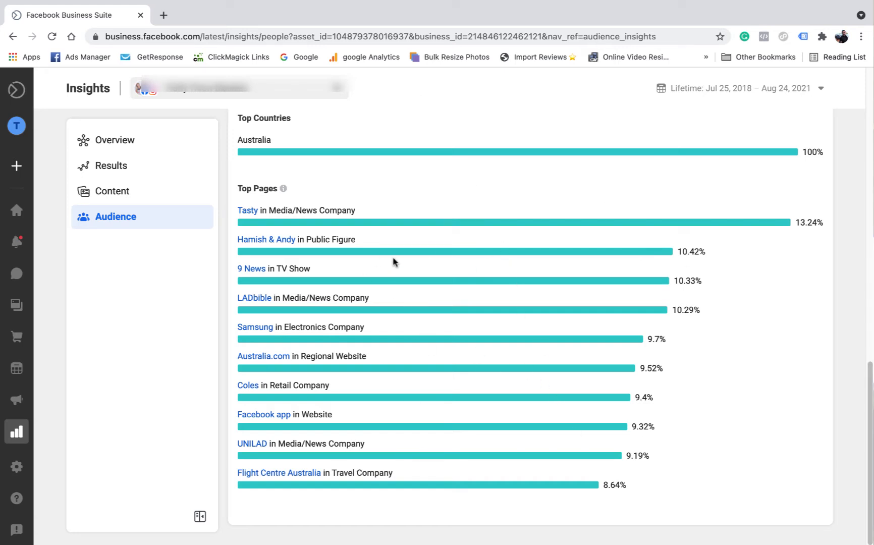
scroll(390, 266, up, 8)
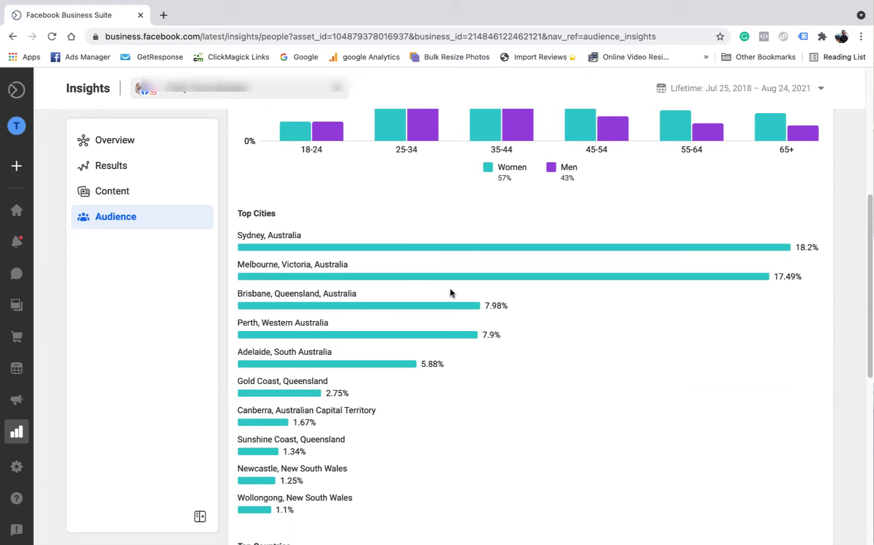
scroll(451, 291, up, 1)
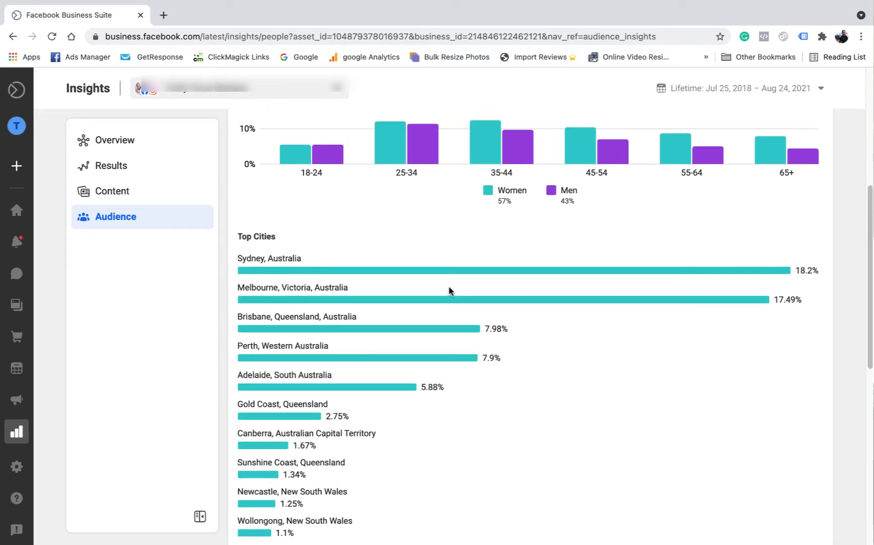
scroll(450, 289, up, 3)
scroll(504, 313, up, 3)
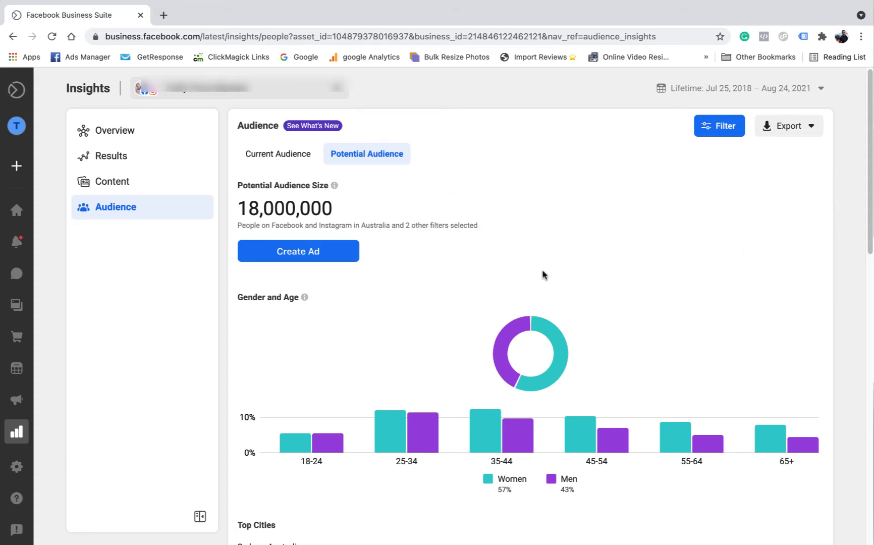
scroll(543, 276, down, 3)
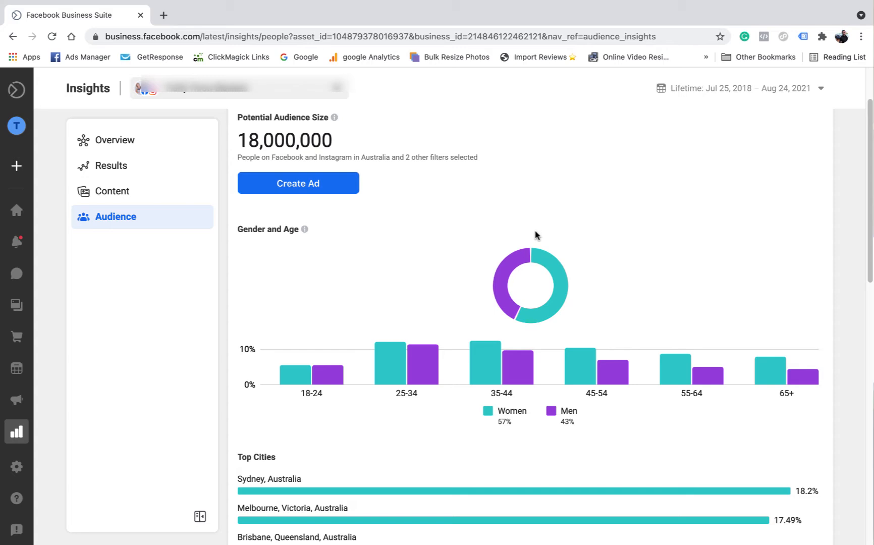
scroll(537, 235, up, 3)
Open Ads Manager in a duplicated browser tab and create an Auction campaign with the Engagement objective
right_click(118, 18)
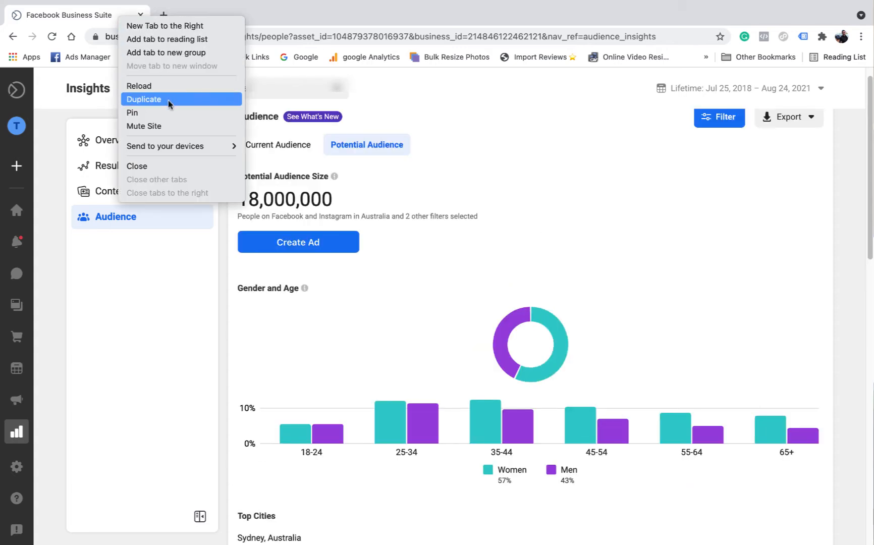
click(146, 101)
click(20, 37)
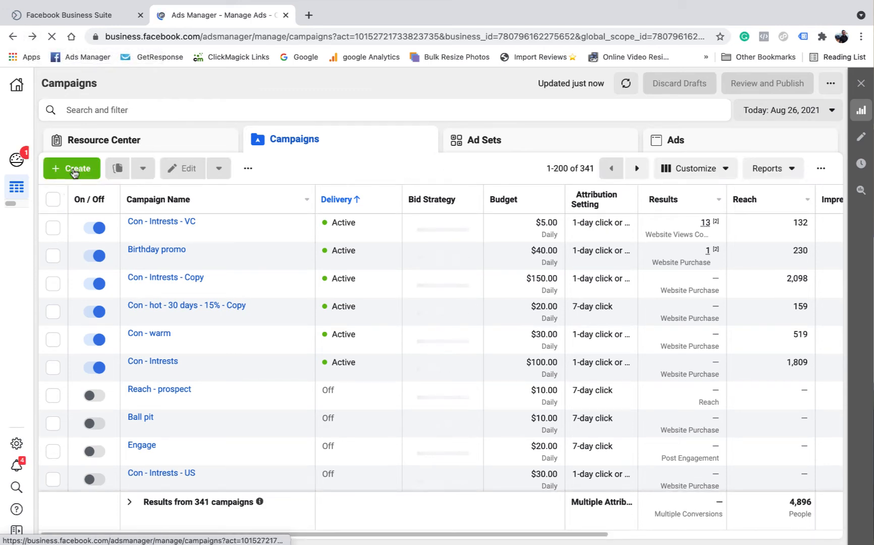
click(75, 169)
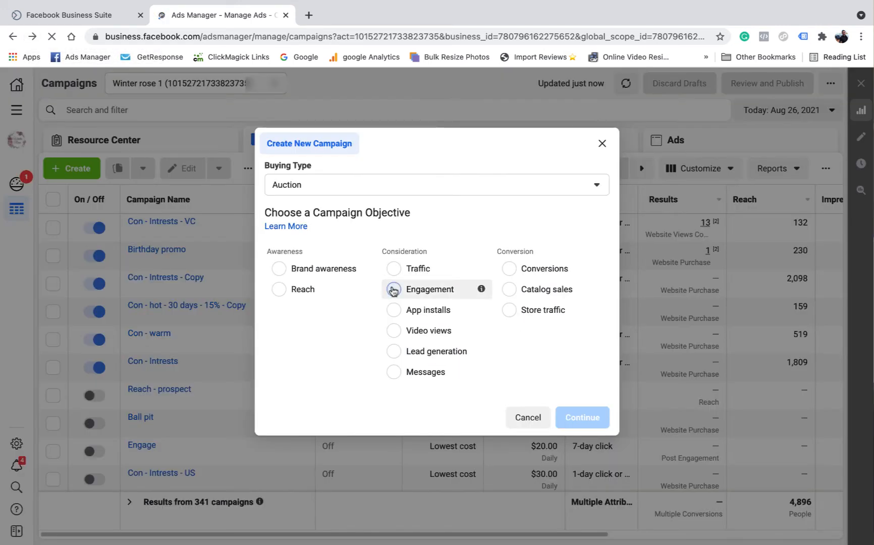
click(392, 288)
click(584, 503)
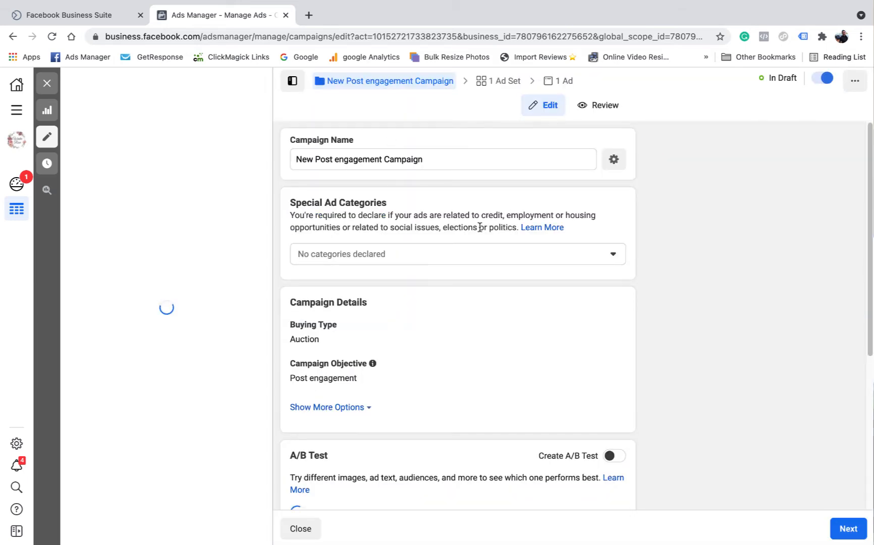
Open the New Post engagement Ad Set and make its Detailed Targeting section editable
scroll(474, 359, down, 5)
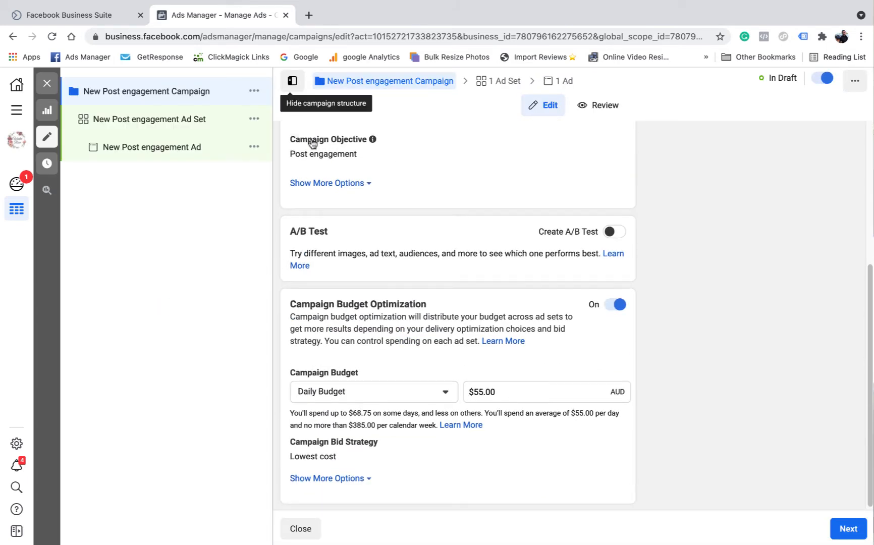
click(501, 84)
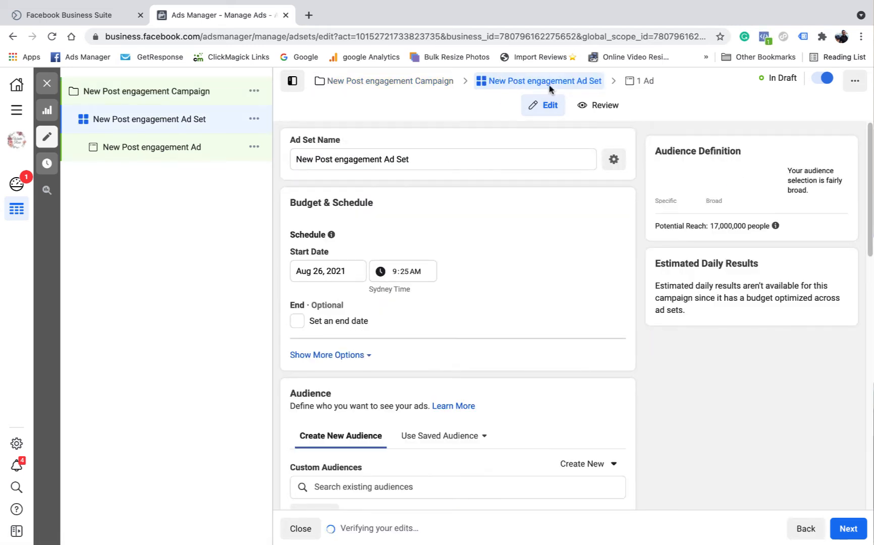
scroll(457, 257, down, 8)
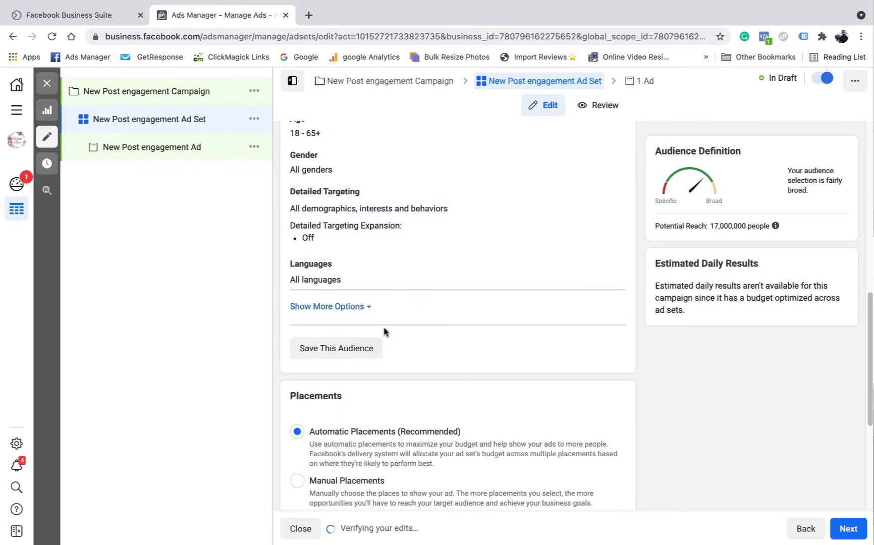
click(607, 196)
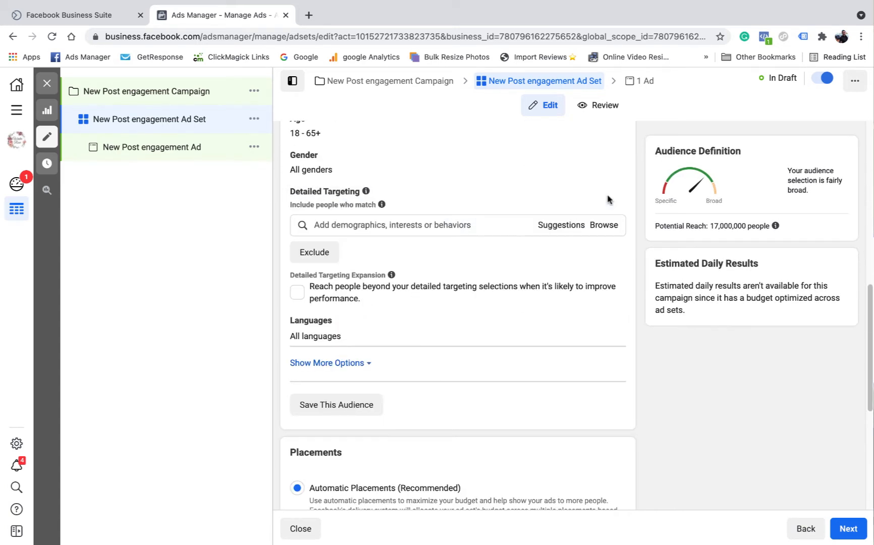
Search the detailed targeting options for "baby" and add the Baby shower interest to the ad set's audience
click(383, 224)
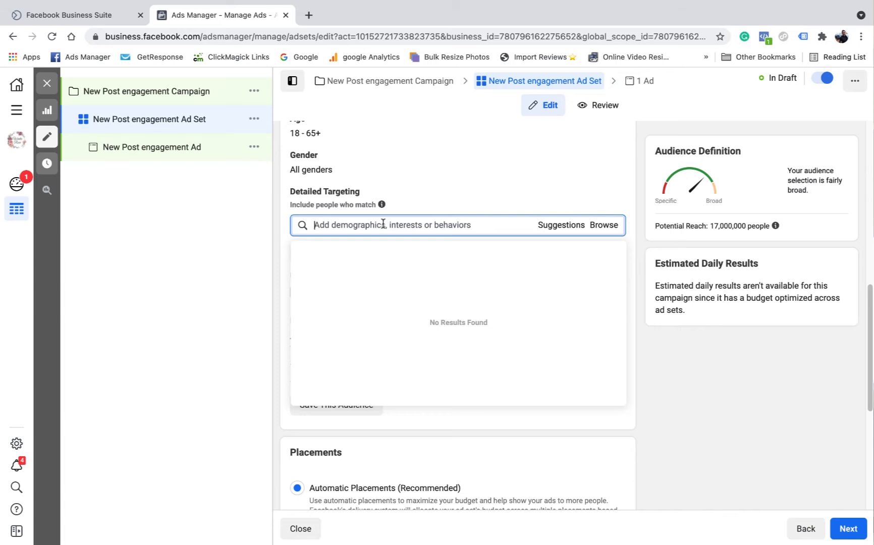
text(baby)
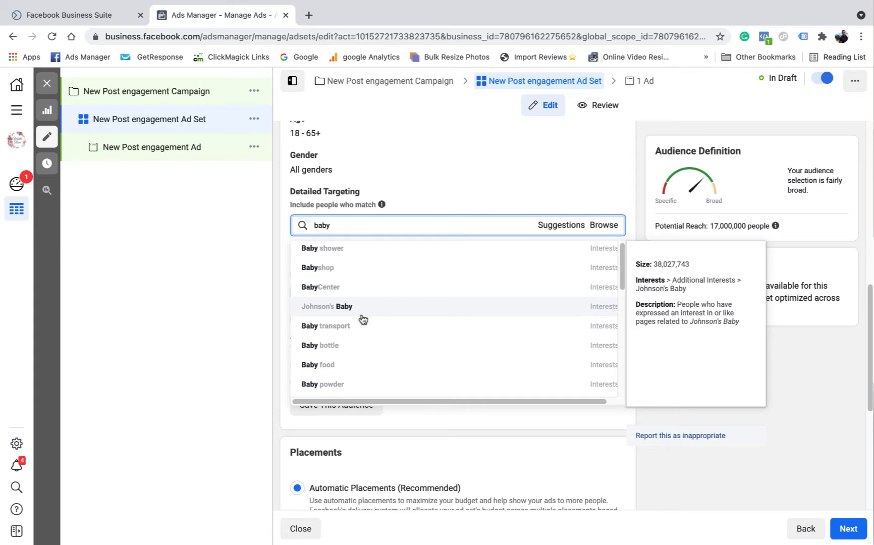
scroll(362, 318, down, 3)
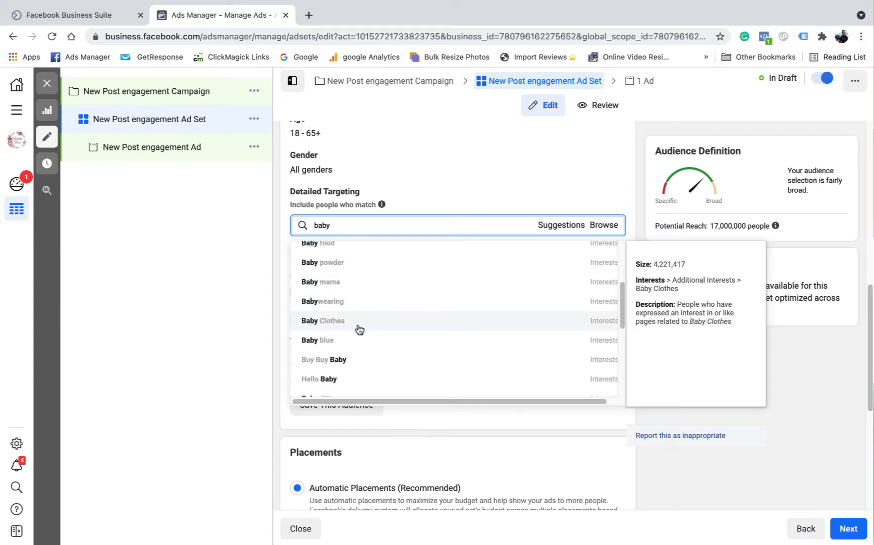
scroll(404, 339, down, 1)
scroll(399, 321, down, 2)
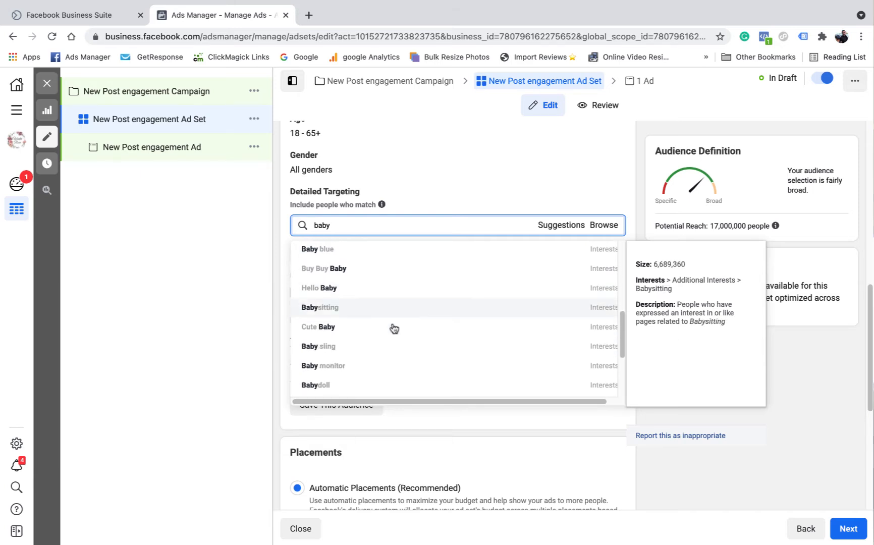
scroll(390, 326, up, 5)
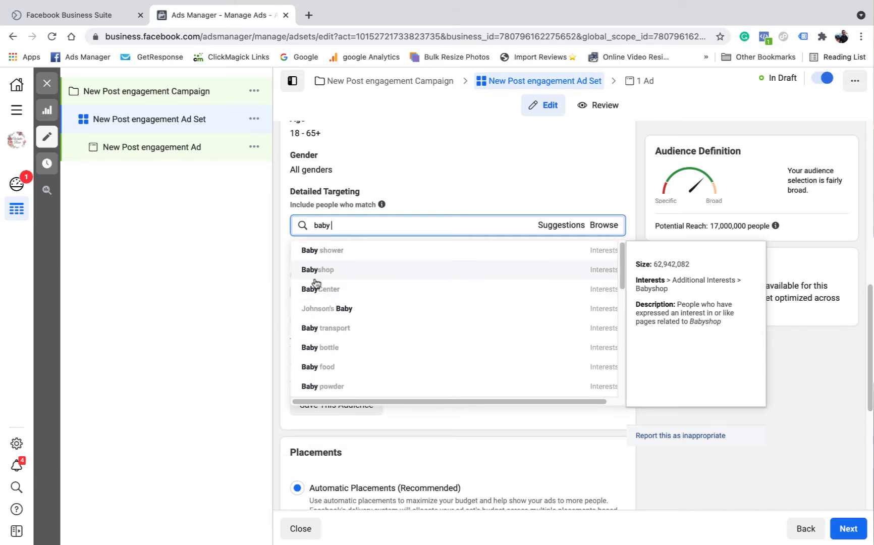
click(343, 250)
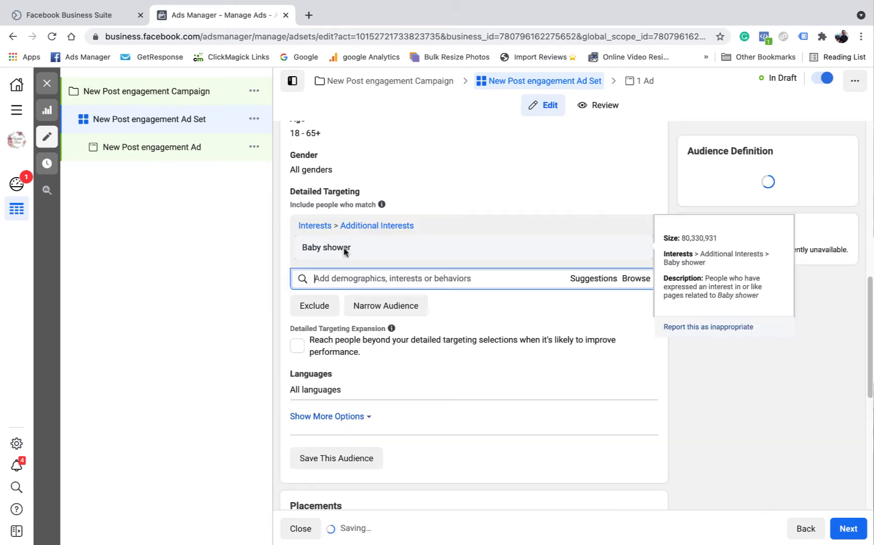
click(634, 196)
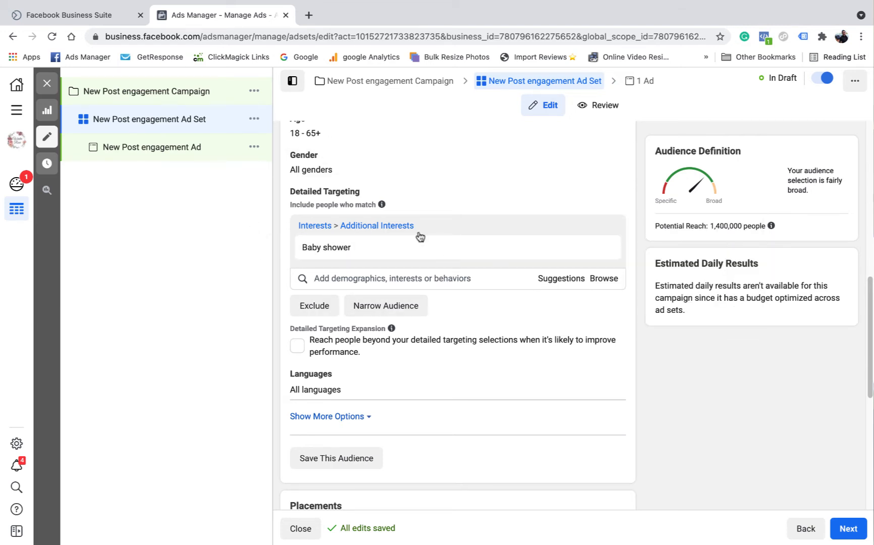
Review the targeting suggestions related to the Baby shower interest, then close the list
click(564, 284)
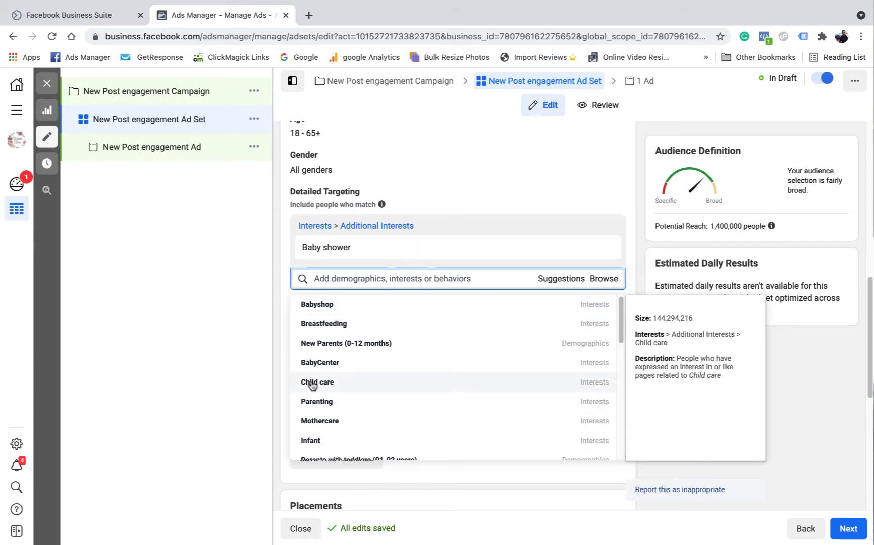
scroll(313, 384, down, 2)
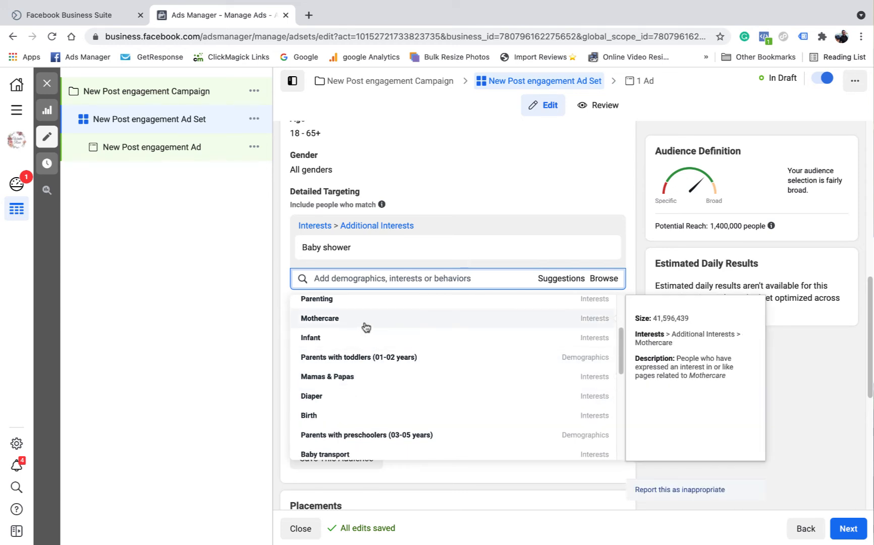
click(639, 242)
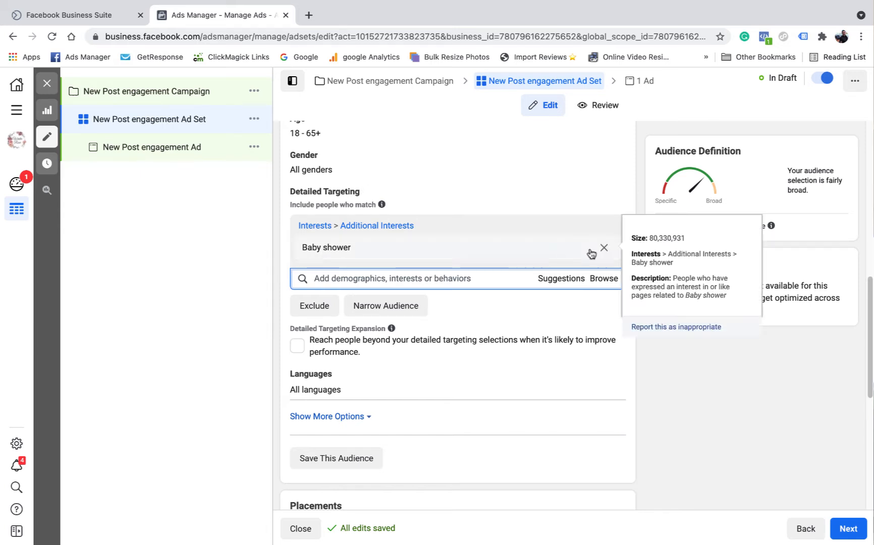
mouse_move(767, 229)
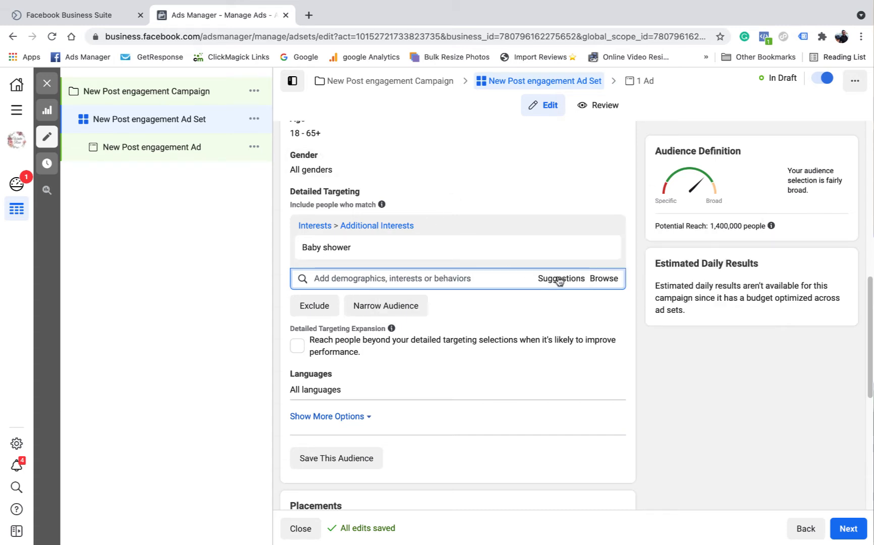
Switch to the Facebook Business Suite tab and examine the Top Pages of the potential audience
click(55, 18)
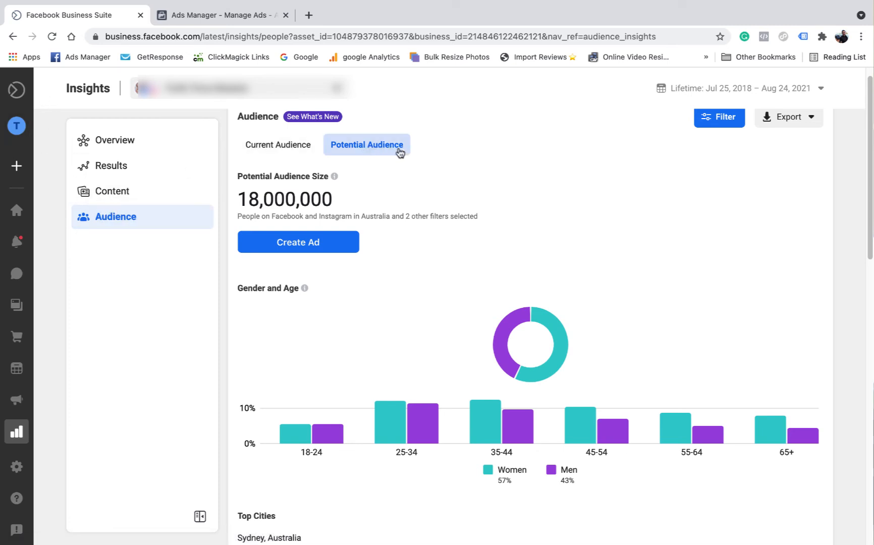
scroll(508, 203, down, 4)
scroll(507, 201, down, 10)
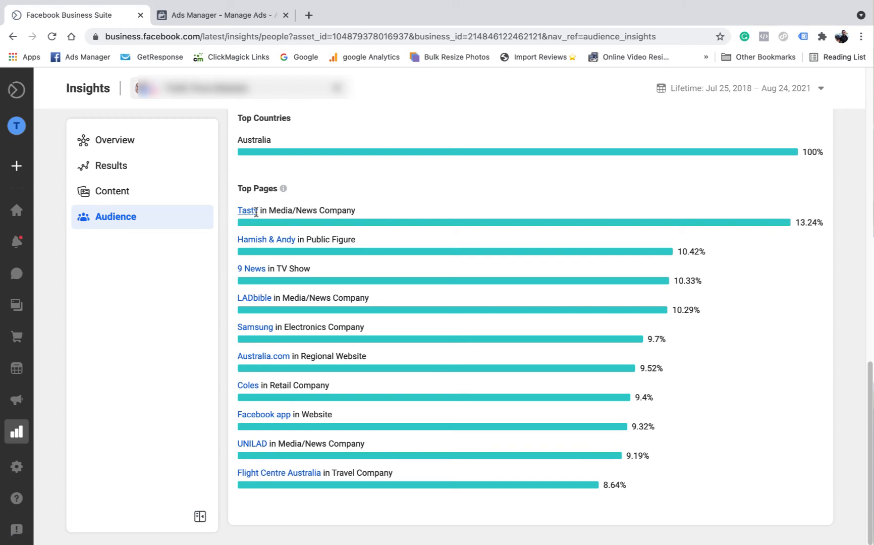
Back in Ads Manager, replace the Baby shower interest in the detailed targeting with the Tasty interest
click(221, 16)
click(607, 248)
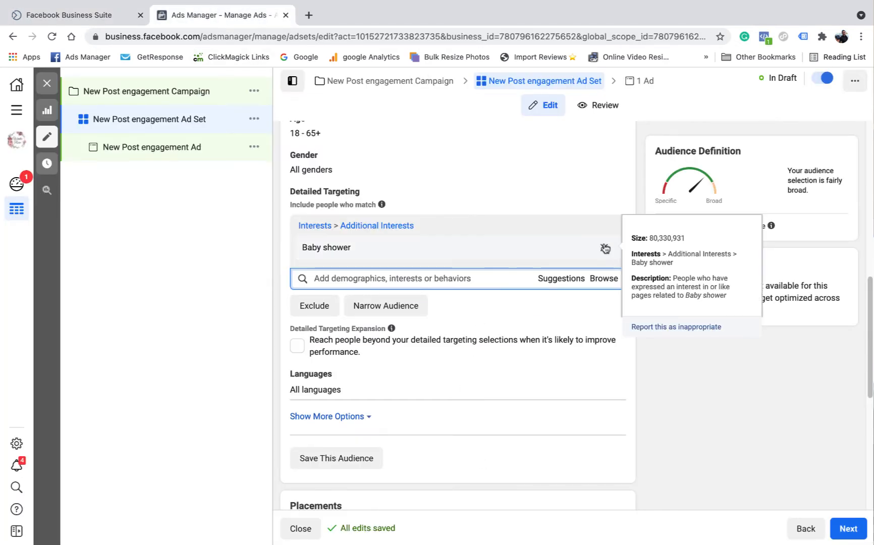
click(373, 228)
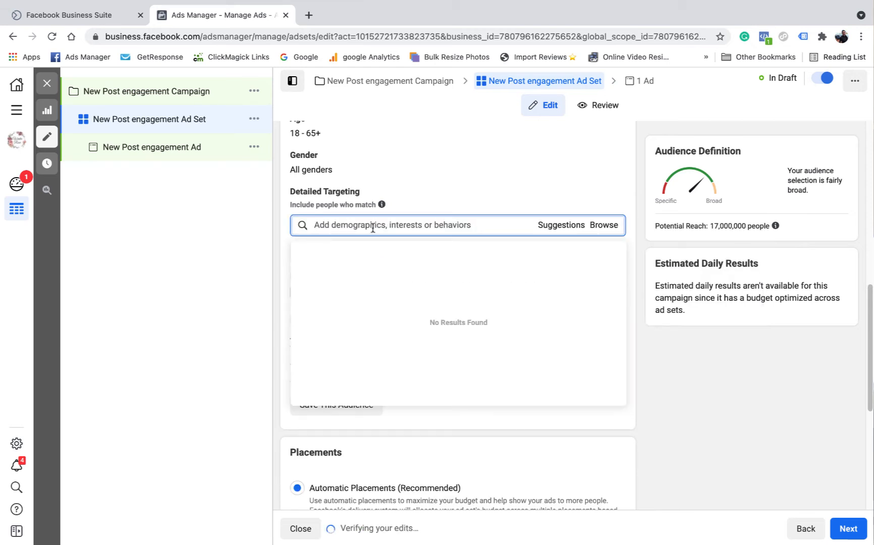
text(tat)
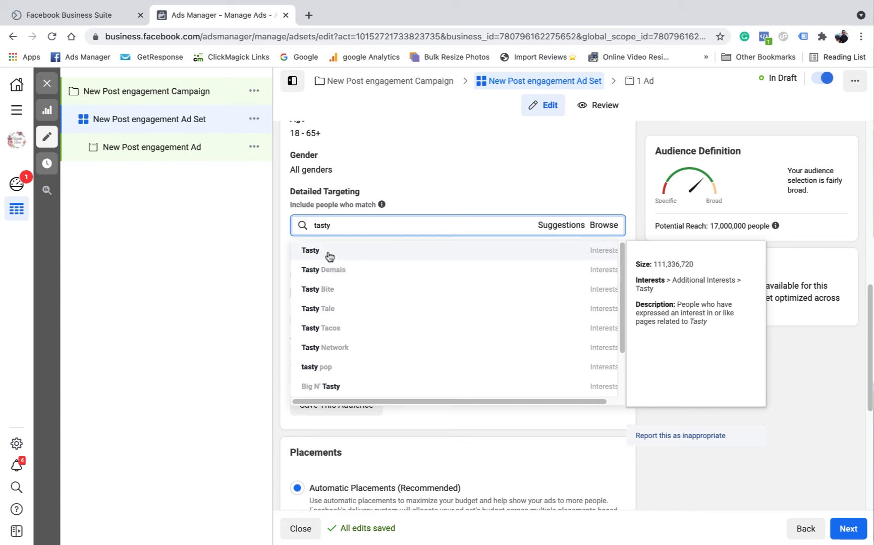
click(329, 251)
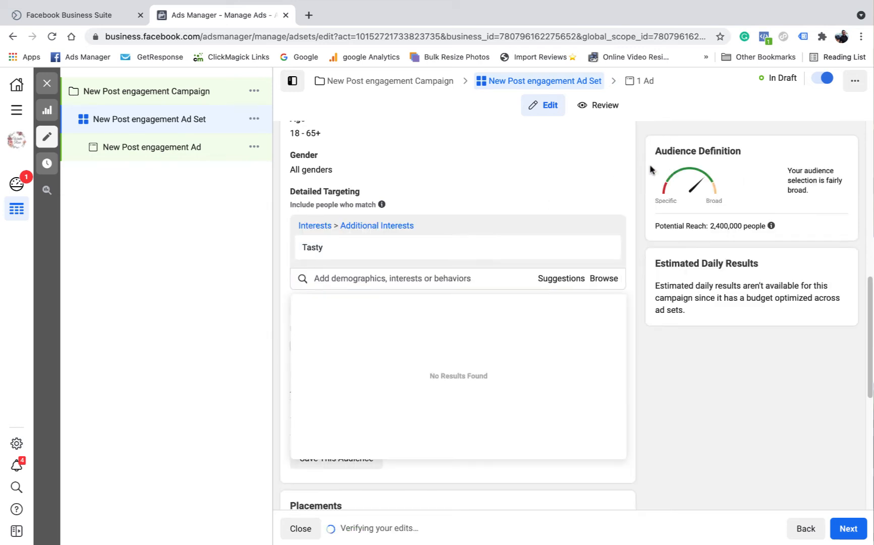
Recheck the Top Pages in Business Suite and review Ads Manager's targeting suggestions for the Tasty interest
click(74, 16)
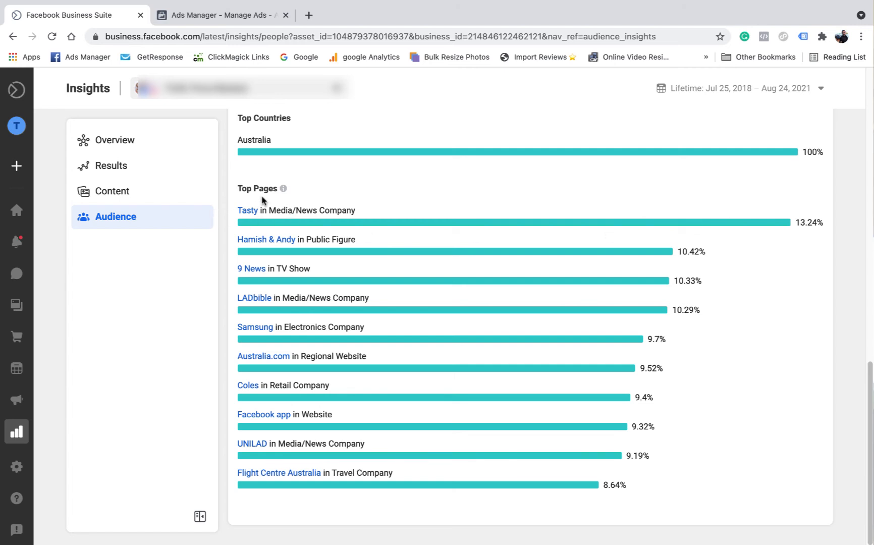
click(230, 16)
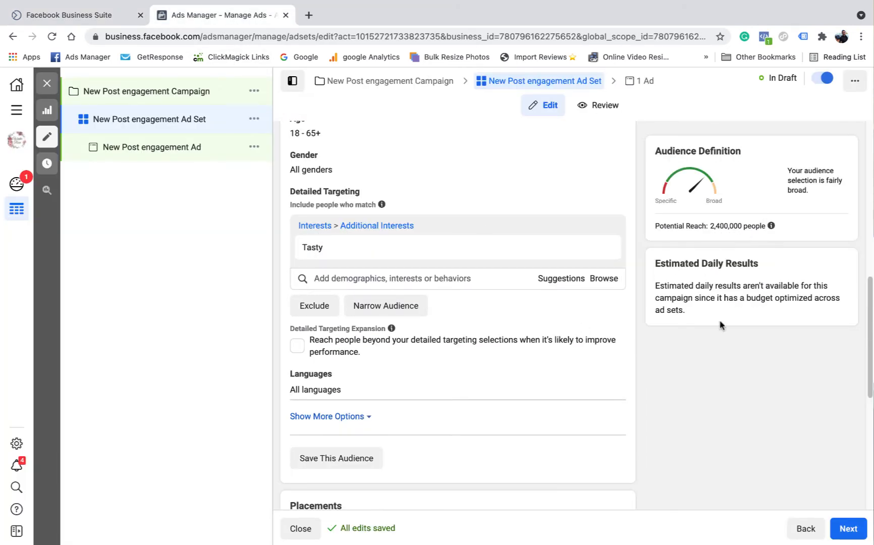
click(561, 278)
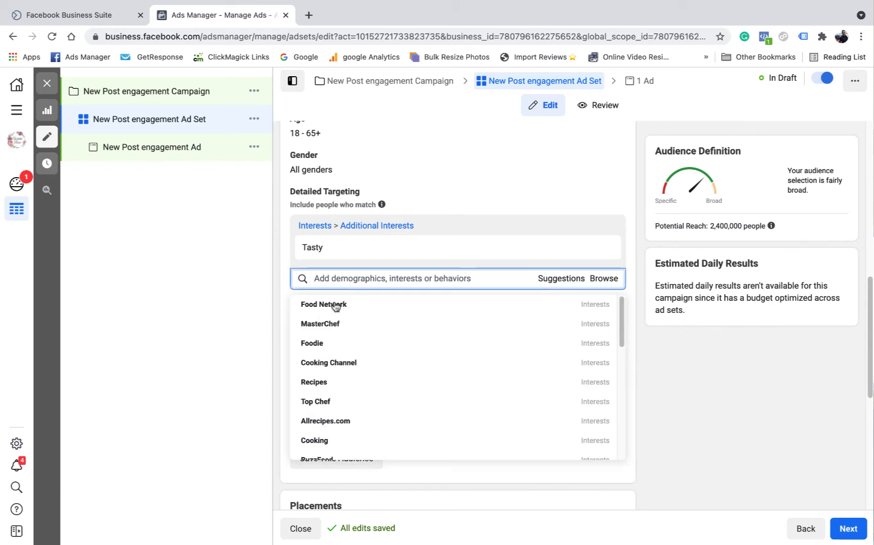
mouse_move(312, 253)
mouse_move(319, 247)
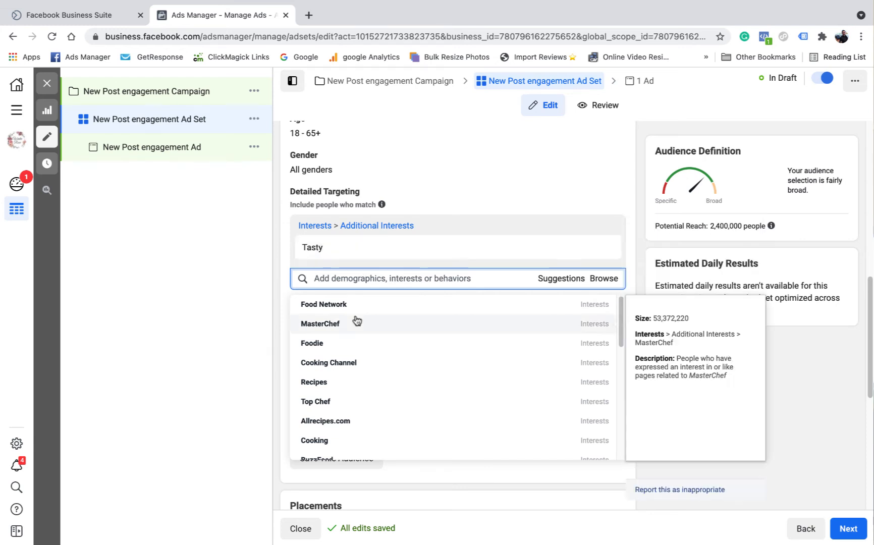
Close the Tasty suggestions list and check the audience's Top Pages in Business Suite for another page to target
click(356, 109)
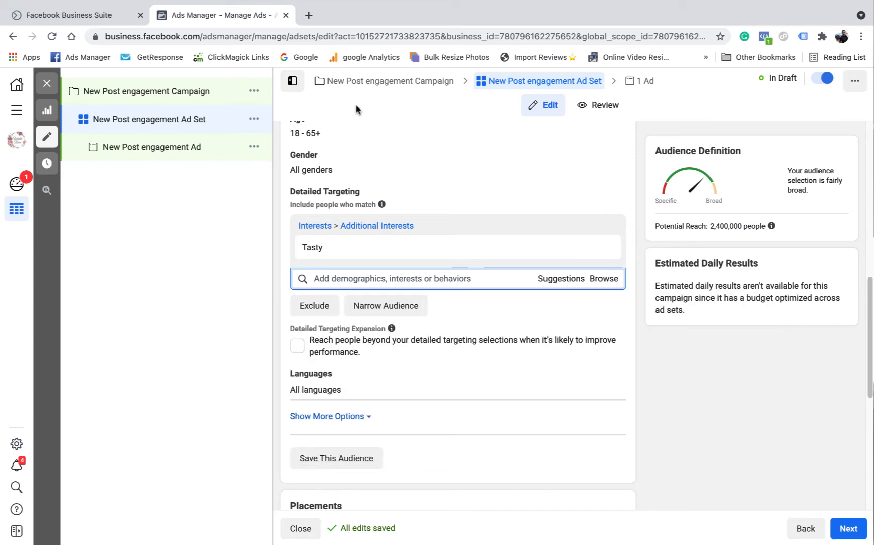
click(97, 17)
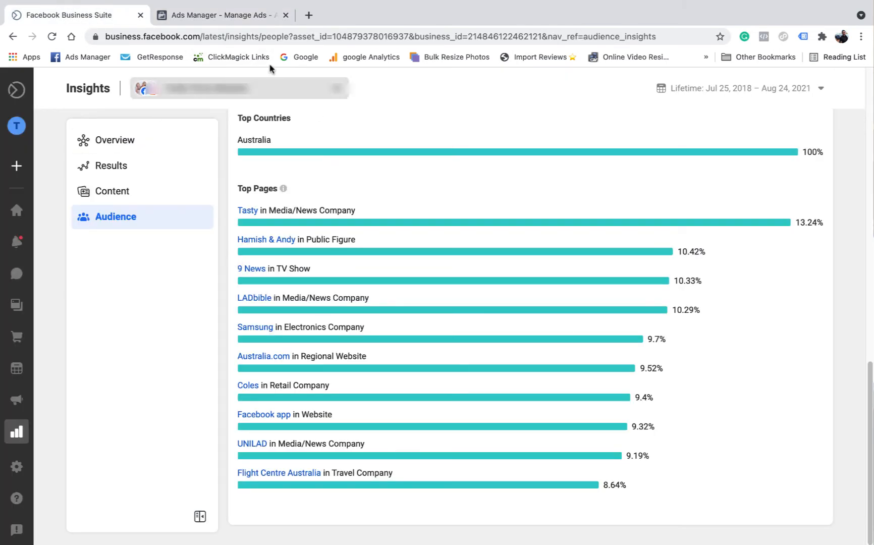
click(219, 15)
mouse_move(597, 249)
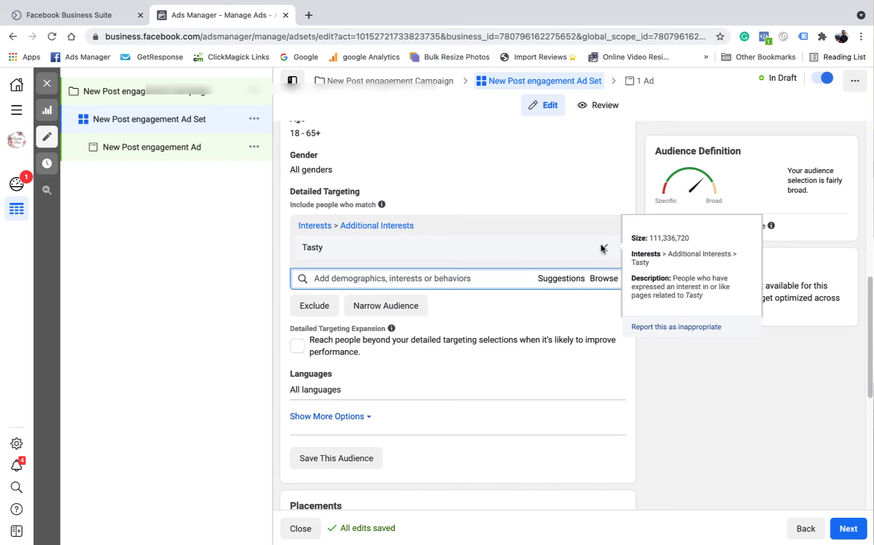
click(50, 16)
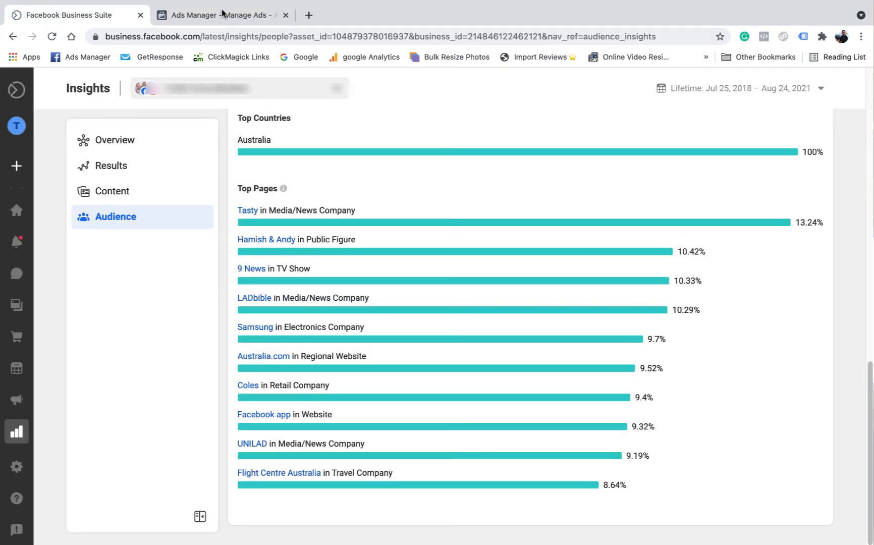
Back in Ads Manager, replace the Tasty interest in the detailed targeting with the Hamish & Andy interest, checking its name against the Top Pages
click(222, 15)
click(607, 249)
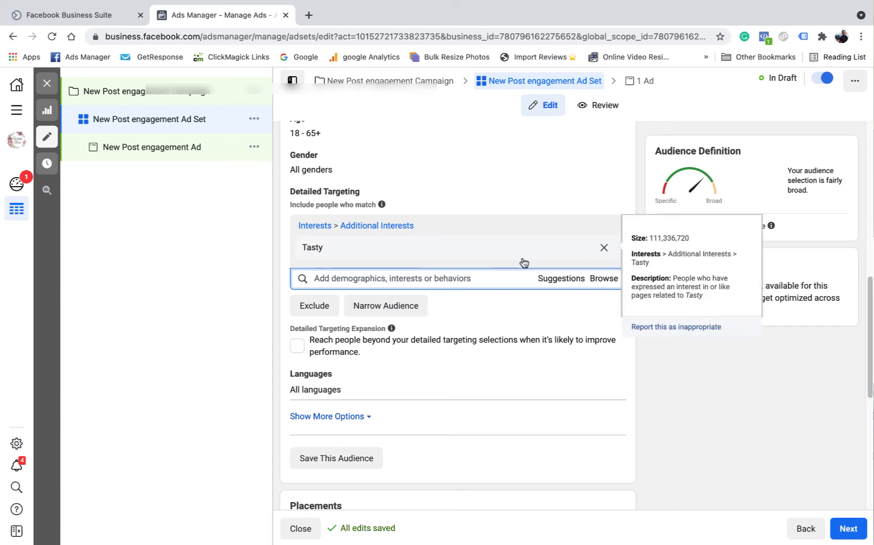
click(410, 227)
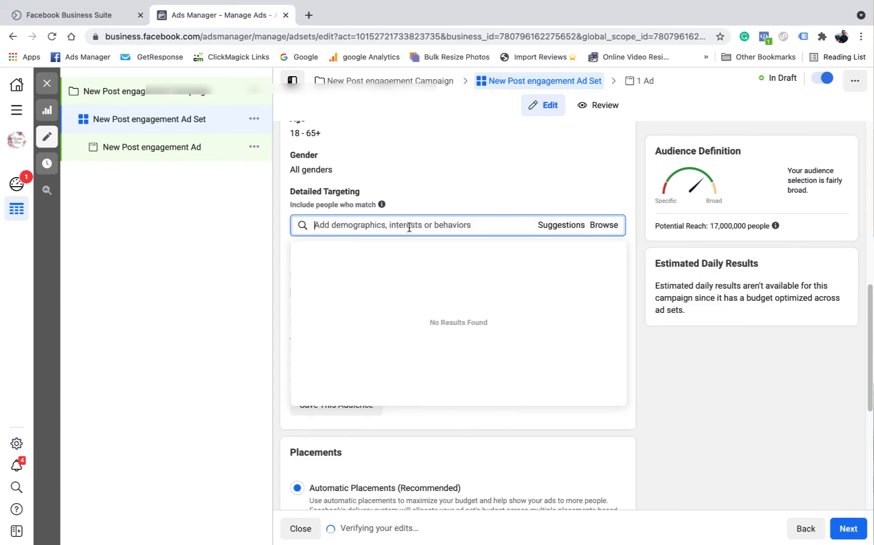
text(ham)
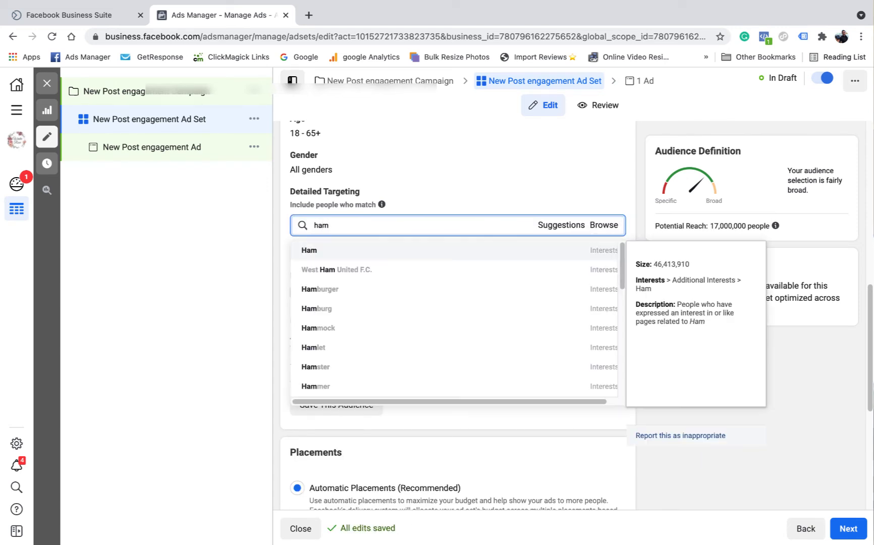
click(65, 46)
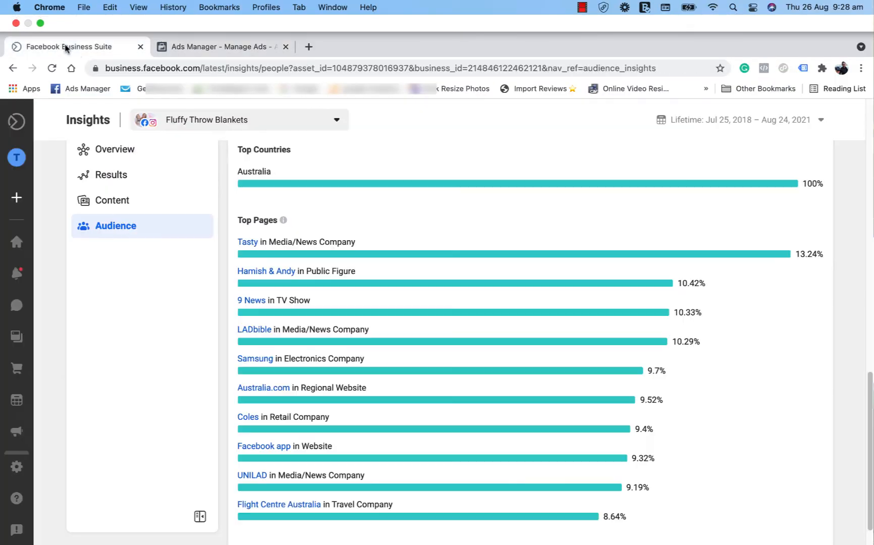
click(212, 46)
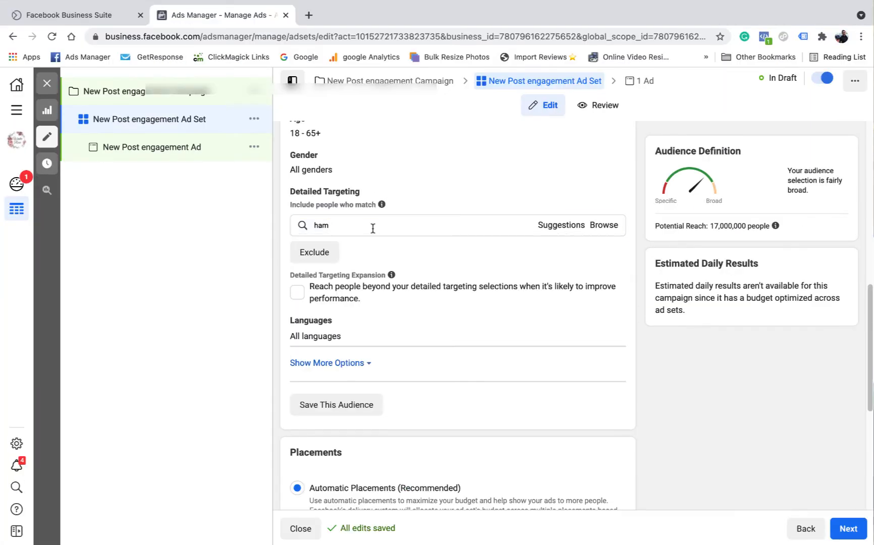
click(373, 258)
text(ish and)
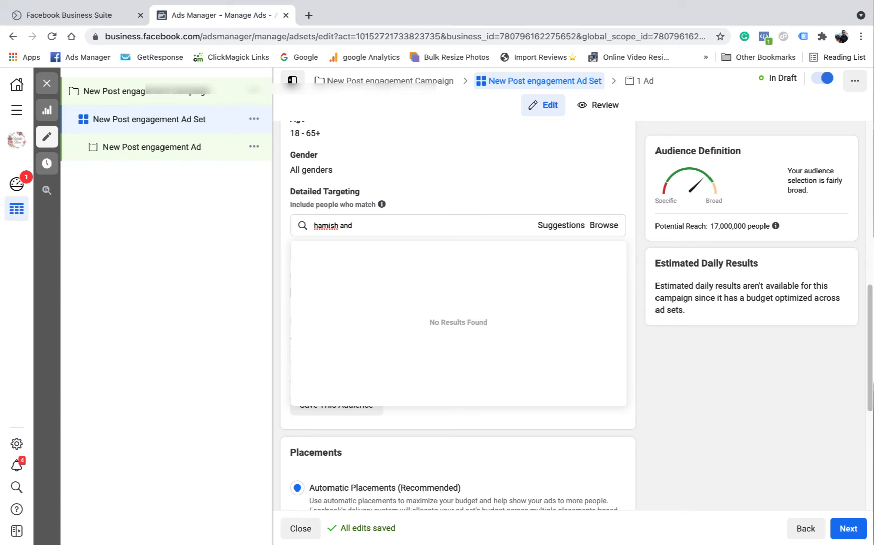
click(349, 250)
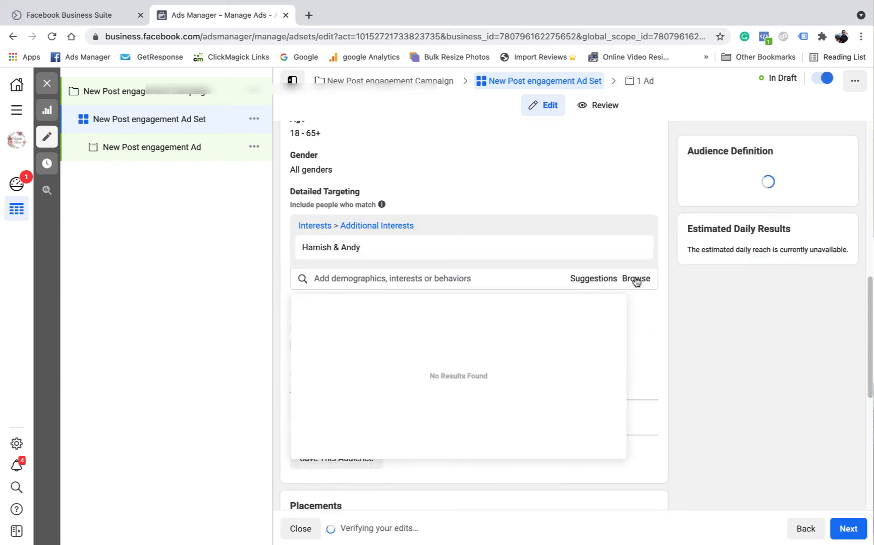
click(712, 374)
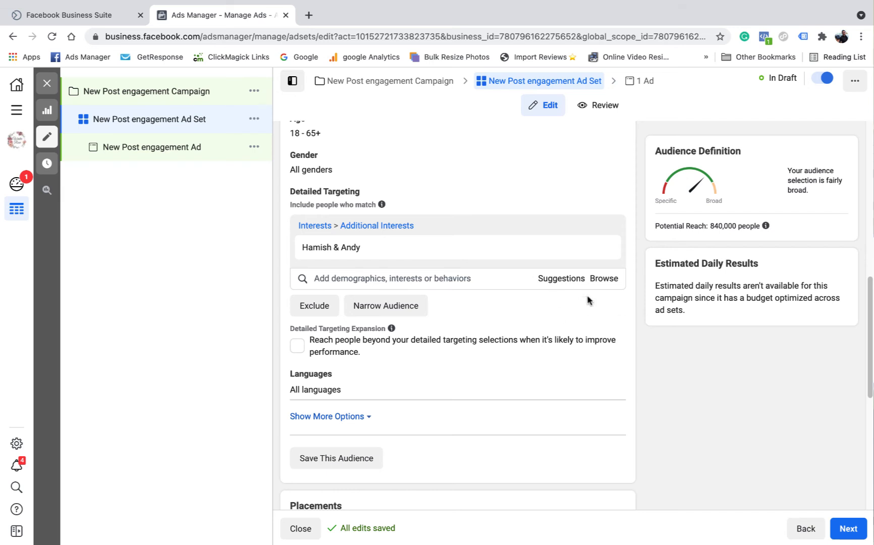
Examine the detailed targeting suggestions related to the Hamish & Andy interest
scroll(589, 298, down, 1)
mouse_move(382, 251)
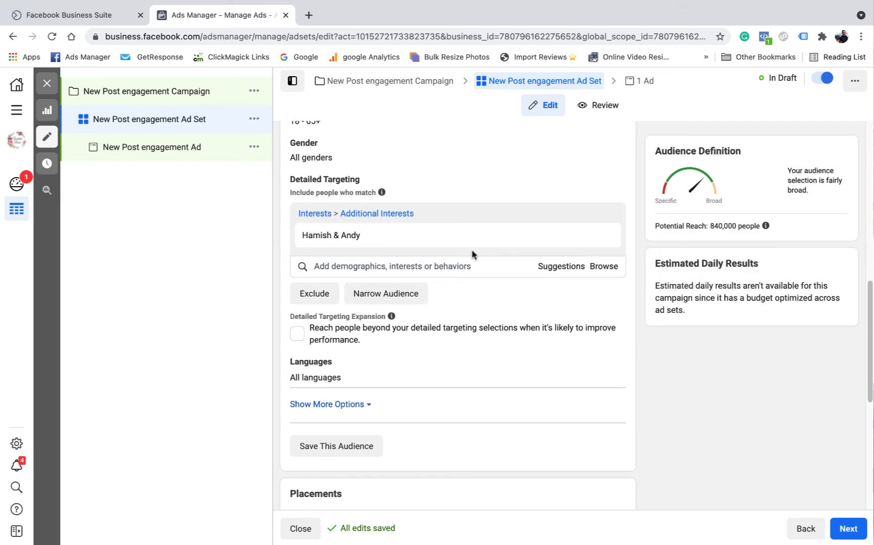
click(562, 267)
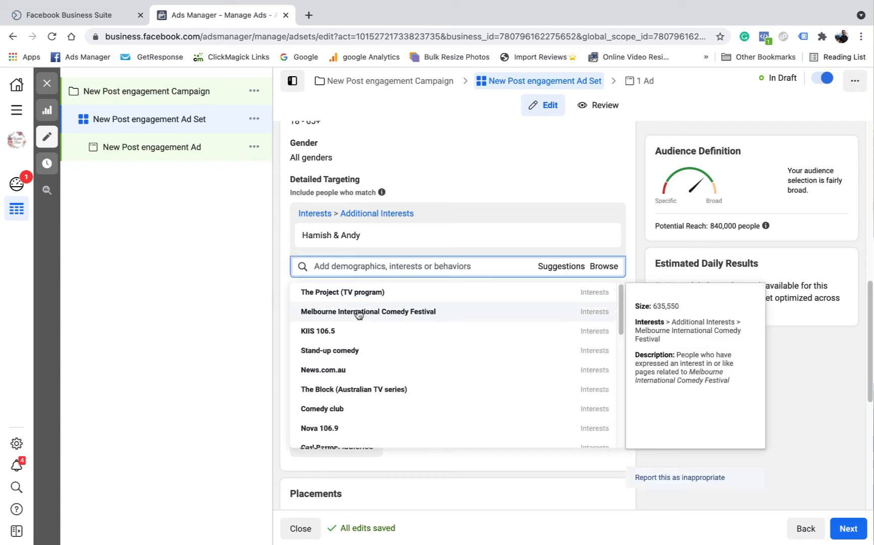
scroll(356, 339, down, 2)
scroll(379, 374, down, 2)
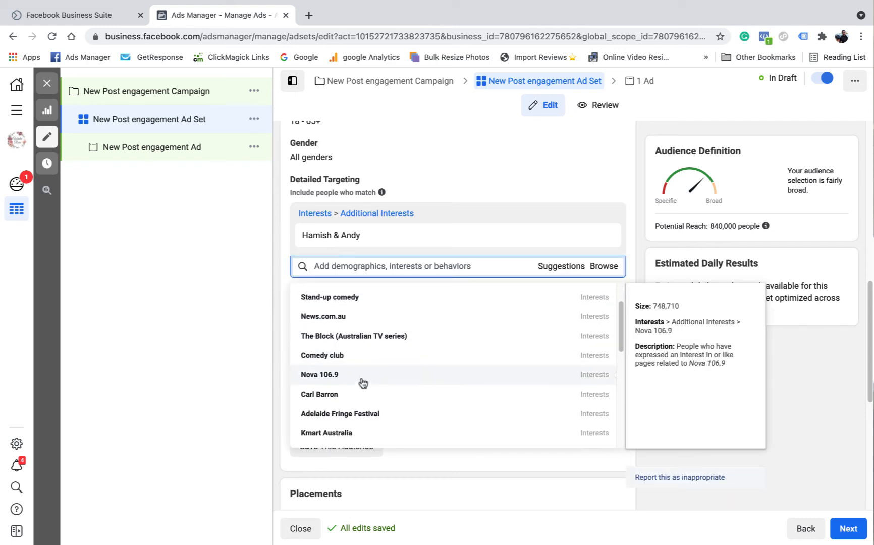
scroll(355, 399, up, 1)
scroll(355, 385, up, 3)
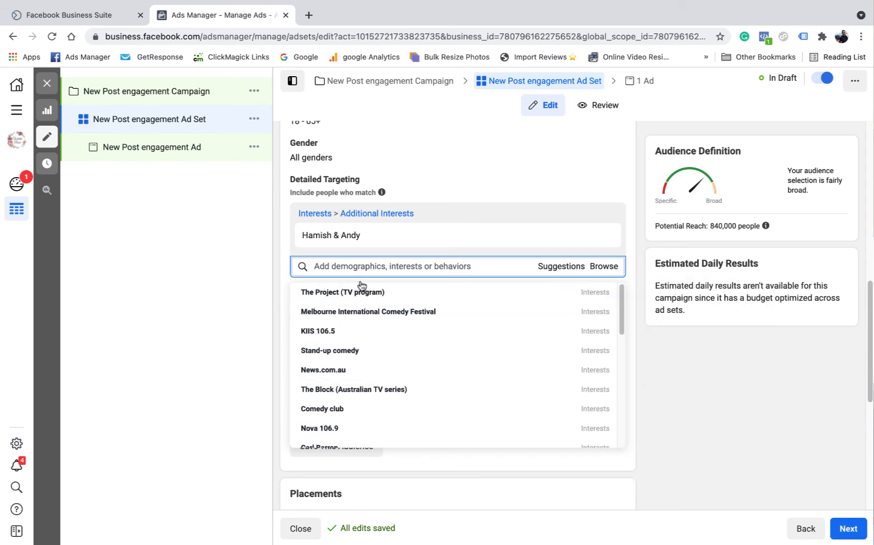
click(564, 268)
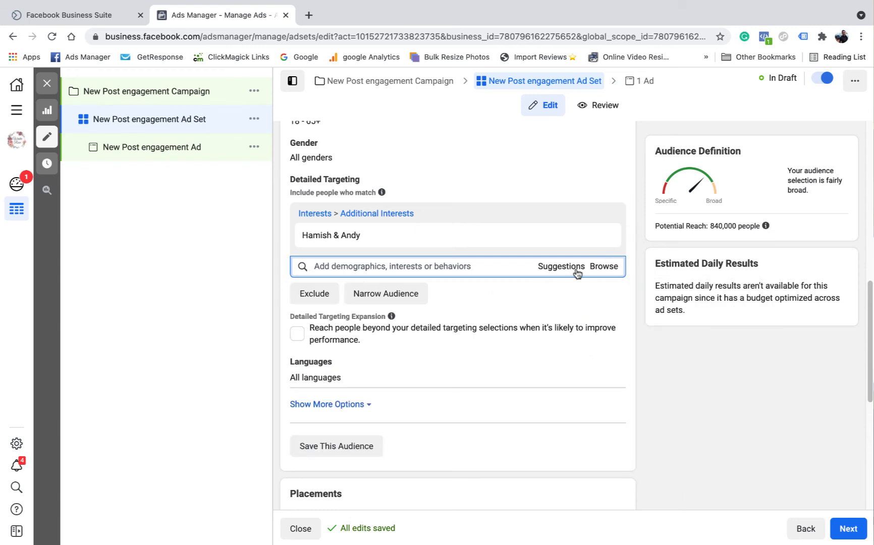
click(558, 270)
scroll(457, 343, down, 4)
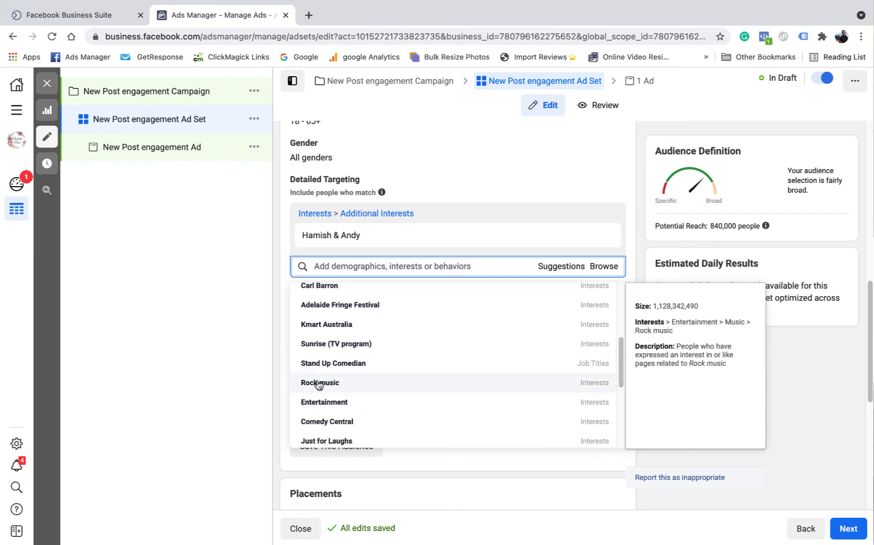
scroll(303, 297, up, 3)
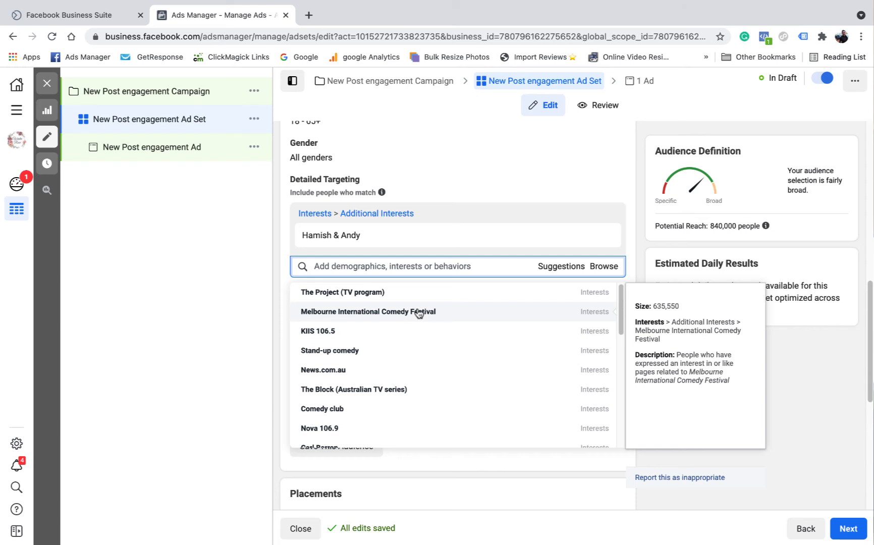
scroll(429, 359, down, 2)
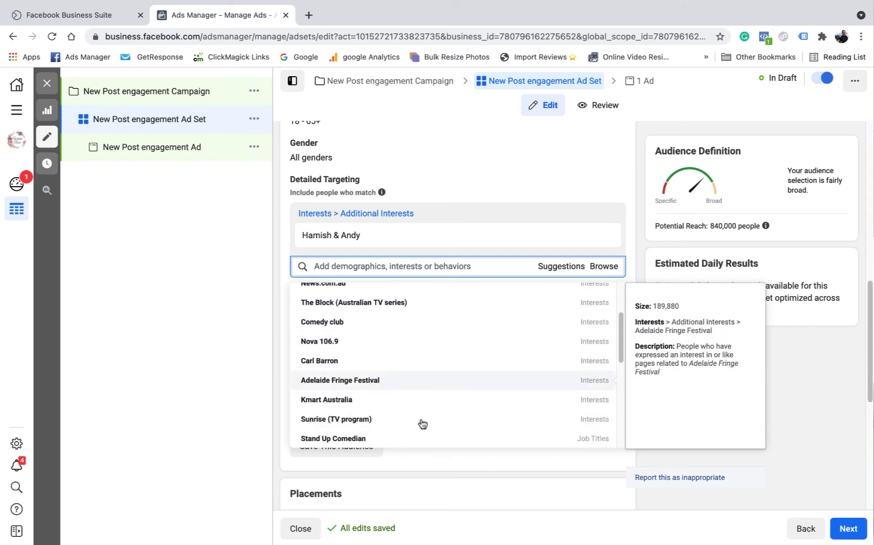
scroll(433, 312, up, 2)
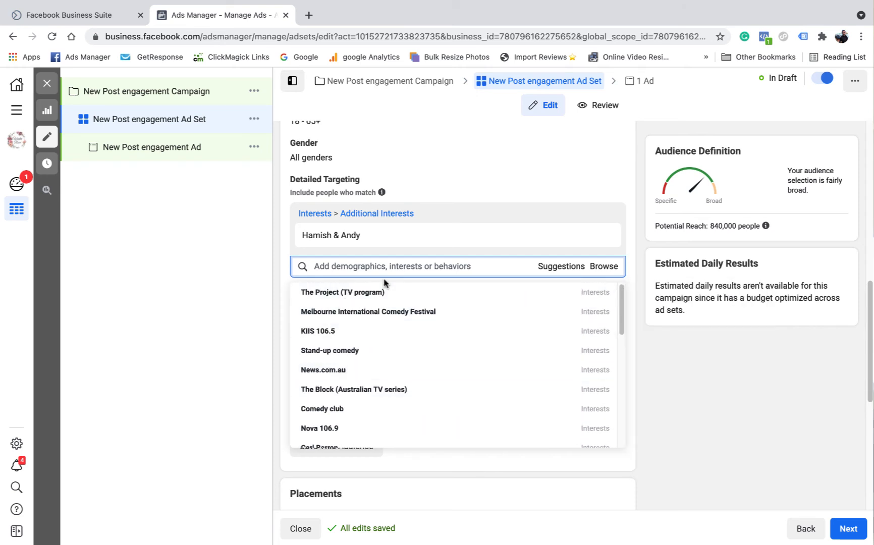
mouse_move(459, 337)
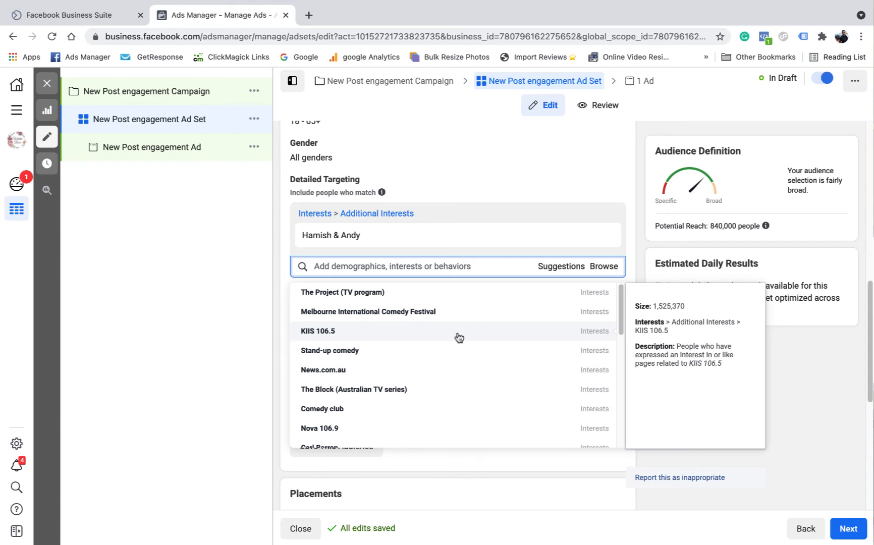